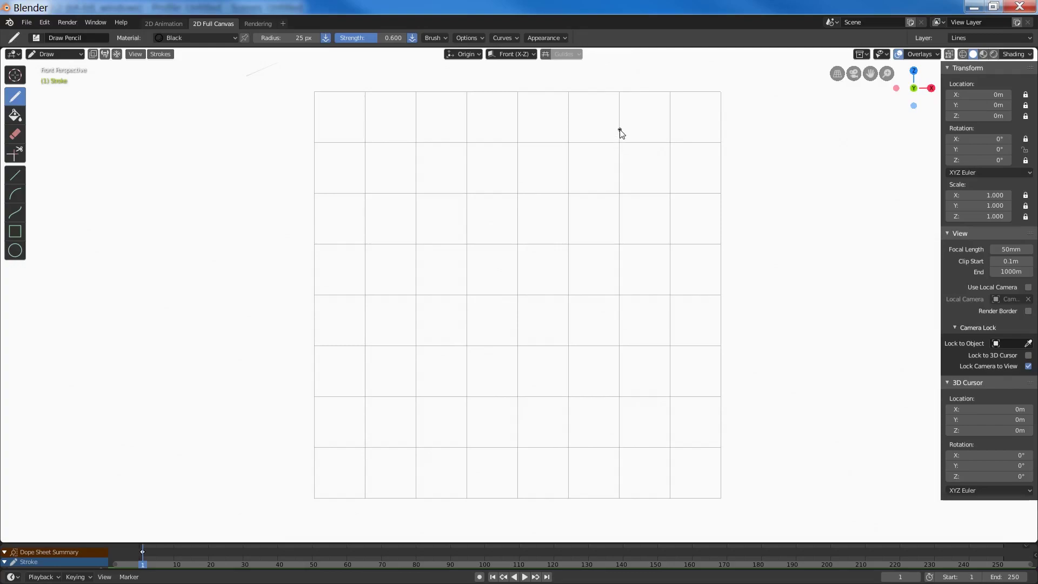
Enable Circular drawing guides and draw three concentric circles around the canvas centre.
{"action": "left_click", "coordinate": [546, 55]}
{"action": "left_click", "coordinate": [572, 55]}
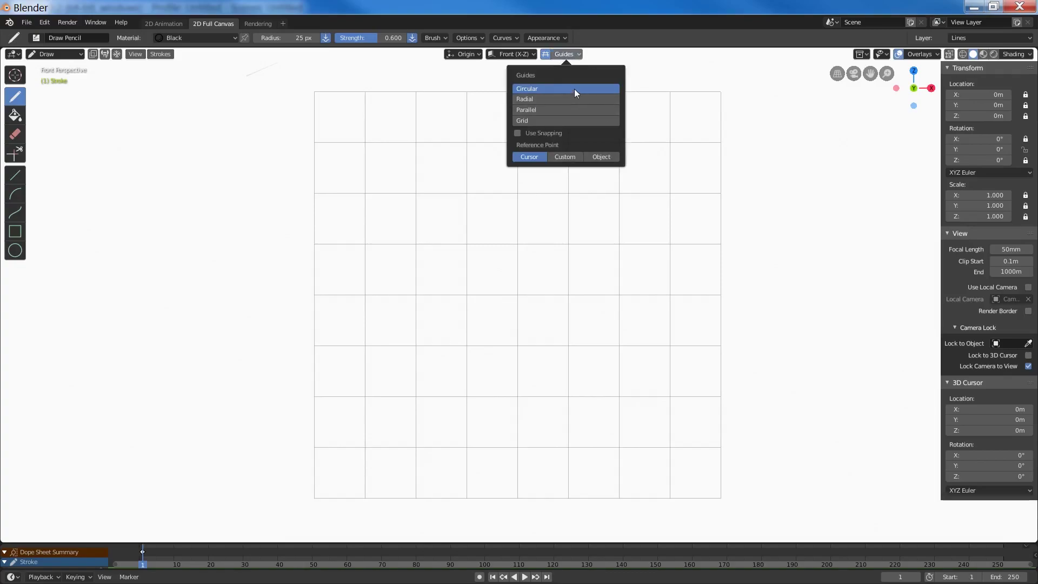
{"action": "left_click", "coordinate": [543, 219]}
{"action": "left_click_drag", "start_coordinate": [529, 212], "coordinate": [553, 283]}
{"action": "left_click_drag", "start_coordinate": [530, 229], "coordinate": [565, 243]}
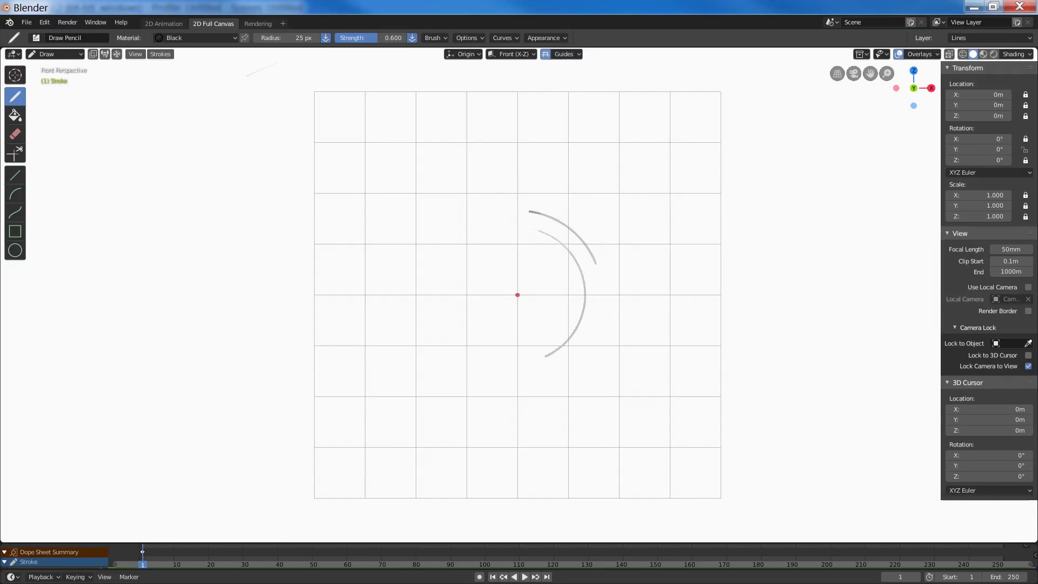
{"action": "mouse_move", "coordinate": [528, 327]}
{"action": "left_mouse_down"}
{"action": "mouse_move", "coordinate": [487, 267]}
{"action": "mouse_move", "coordinate": [532, 333]}
{"action": "mouse_move", "coordinate": [490, 290]}
{"action": "left_mouse_up"}
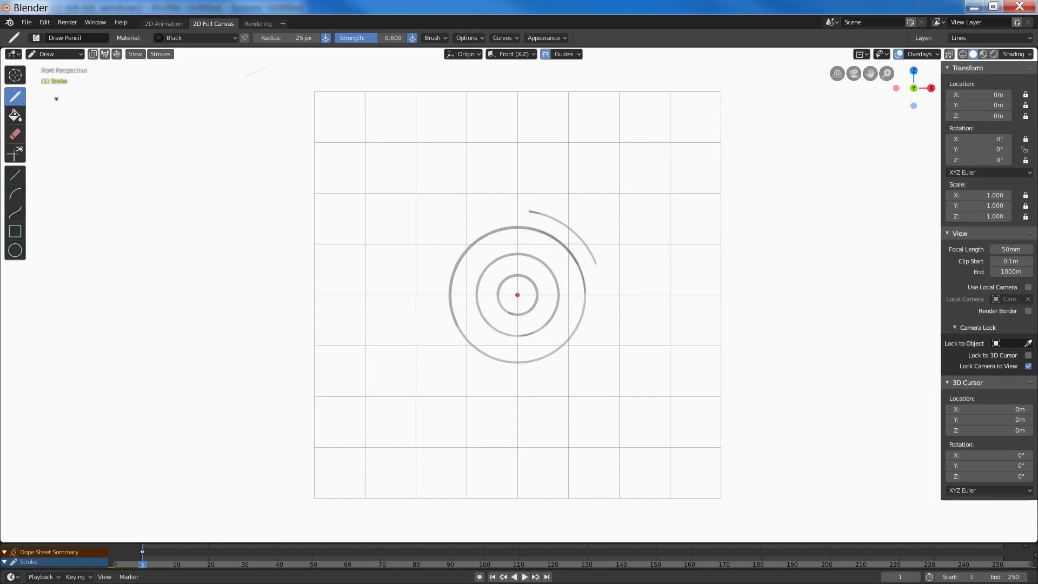
Move the 3D cursor beyond the grid's top-right corner and draw guided circles around it.
{"action": "left_click", "coordinate": [19, 76]}
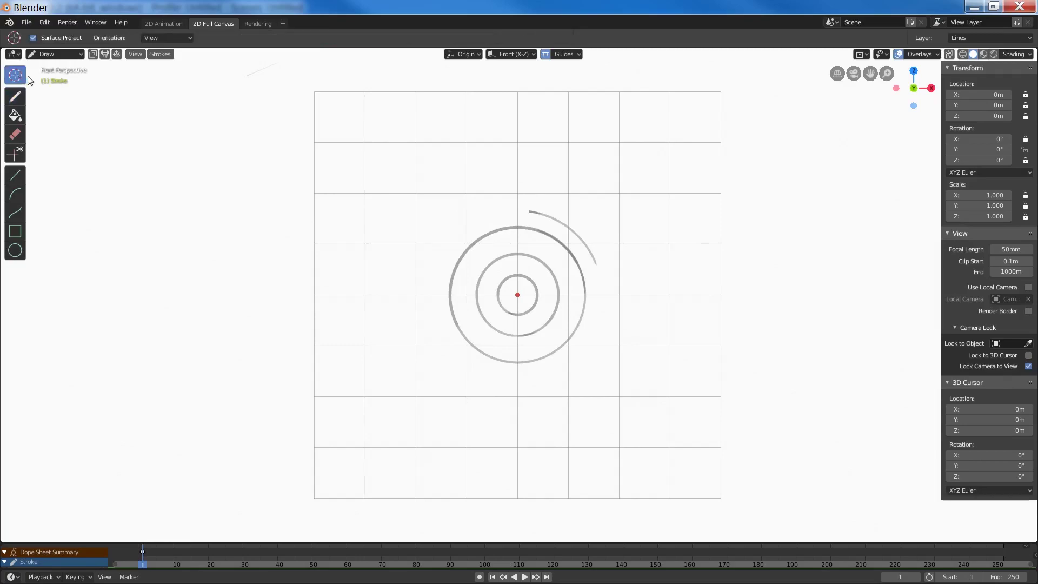
{"action": "left_click", "coordinate": [316, 128]}
{"action": "left_click", "coordinate": [320, 252]}
{"action": "left_click", "coordinate": [357, 355]}
{"action": "left_click", "coordinate": [495, 430]}
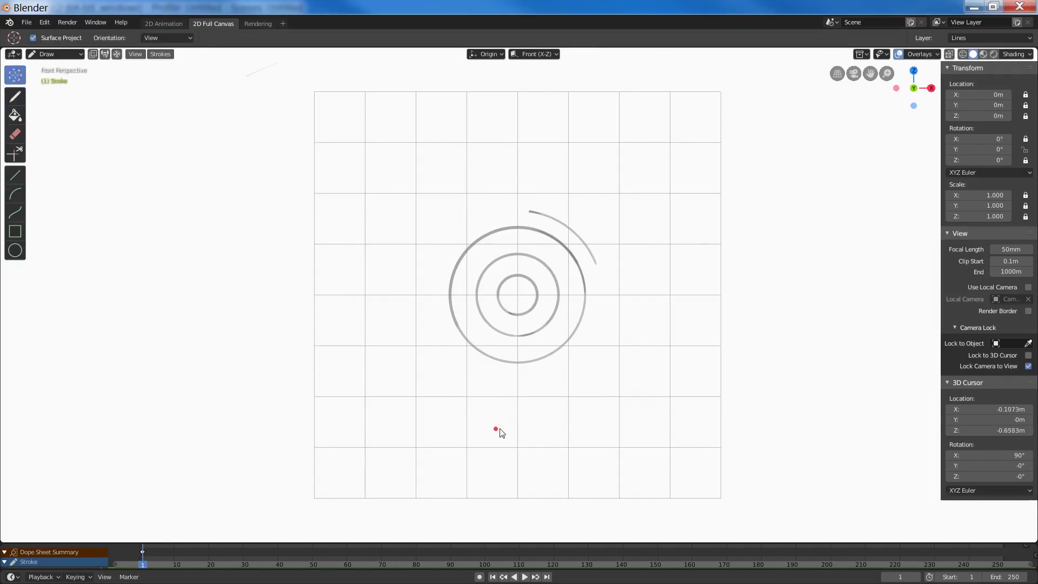
{"action": "left_click", "coordinate": [738, 337]}
{"action": "left_click", "coordinate": [746, 120]}
{"action": "key", "text": "d"}
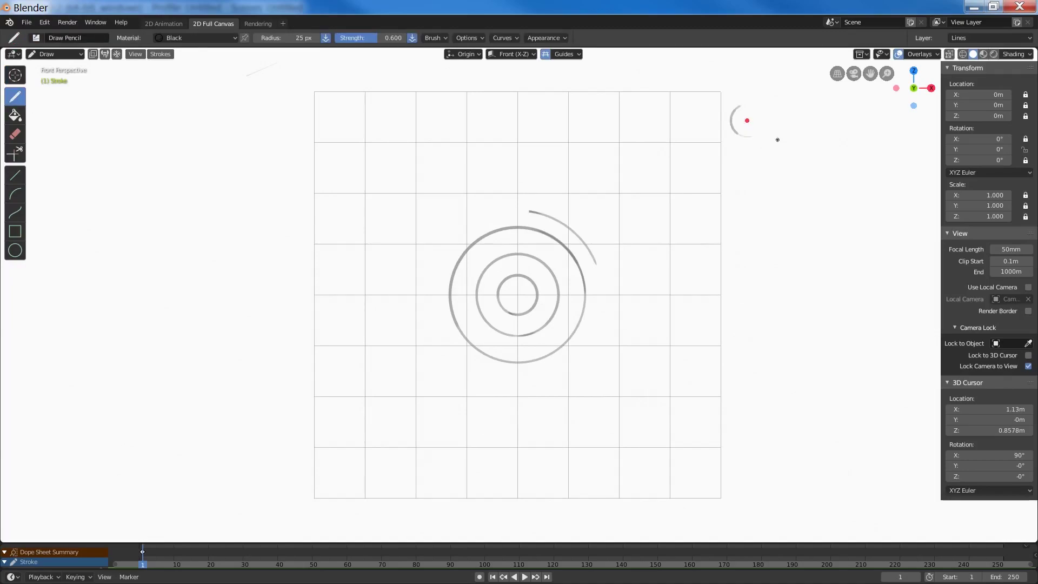
{"action": "left_click_drag", "start_coordinate": [745, 115], "coordinate": [747, 173]}
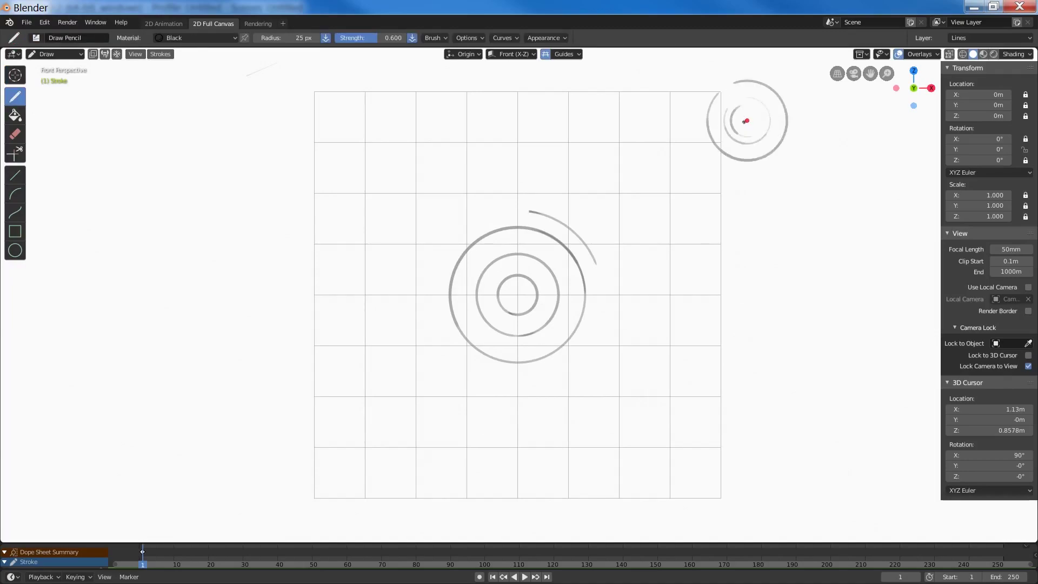
Place the 3D cursor left of the grid top and draw a guided circle around it.
{"action": "left_click", "coordinate": [14, 75]}
{"action": "left_click", "coordinate": [221, 143]}
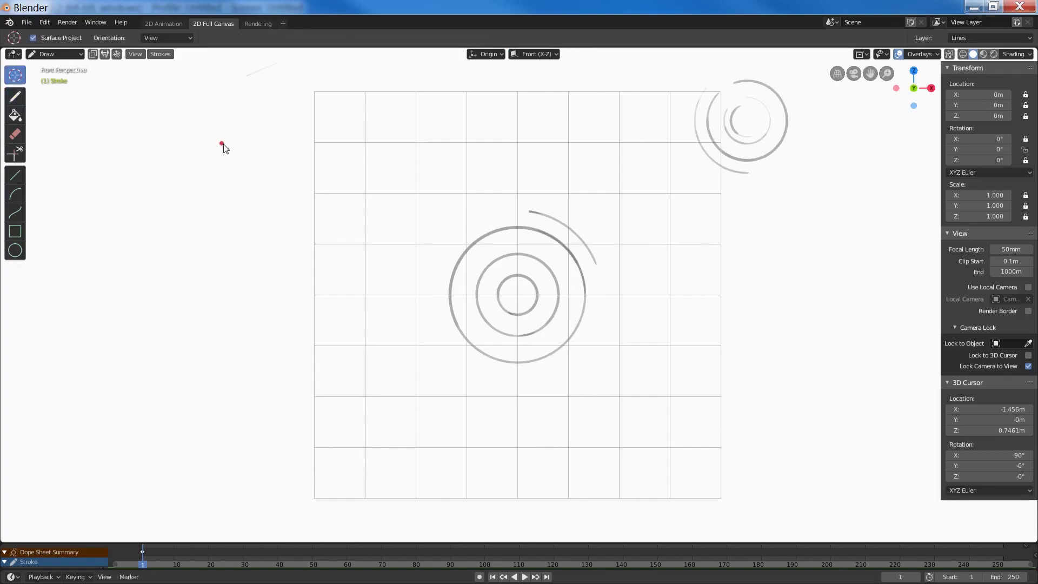
{"action": "left_click", "coordinate": [14, 95]}
{"action": "left_click_drag", "start_coordinate": [215, 132], "coordinate": [243, 109]}
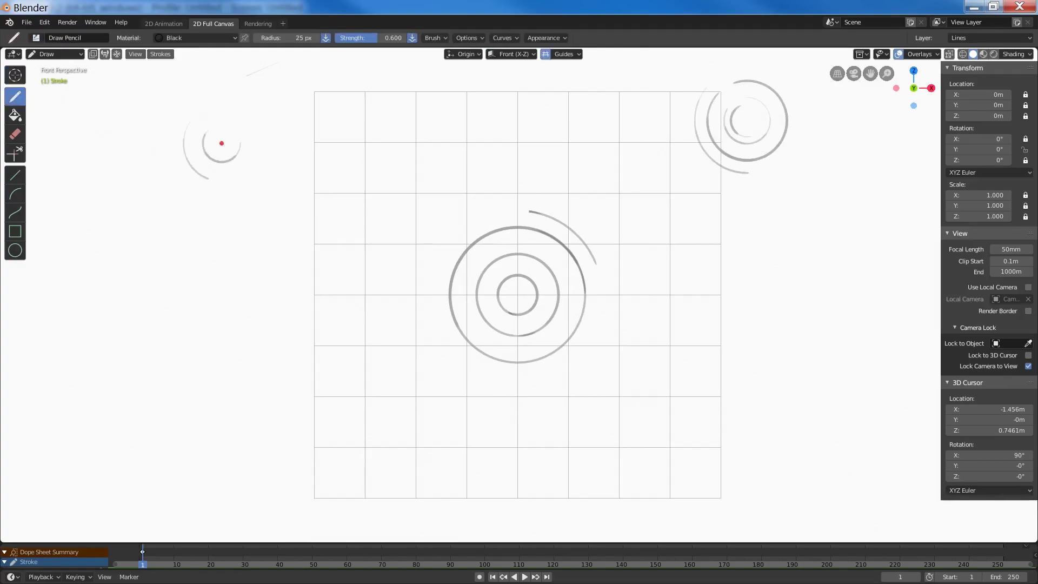
Draw circles around a point left of the grid middle, then erase all practice strokes.
{"action": "left_click", "coordinate": [15, 75]}
{"action": "left_click", "coordinate": [272, 310]}
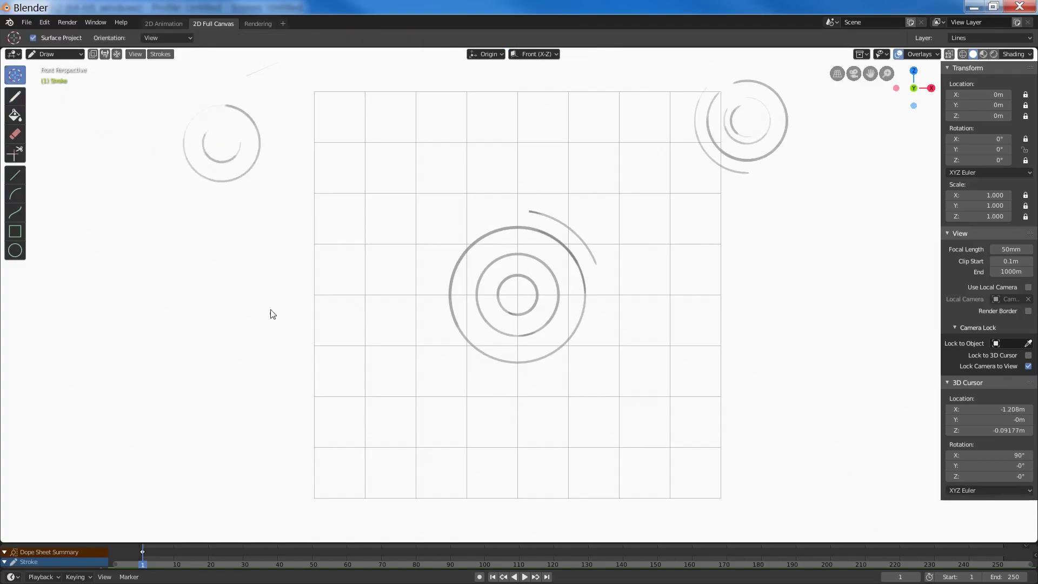
{"action": "left_click", "coordinate": [15, 95]}
{"action": "left_click_drag", "start_coordinate": [274, 302], "coordinate": [236, 307]}
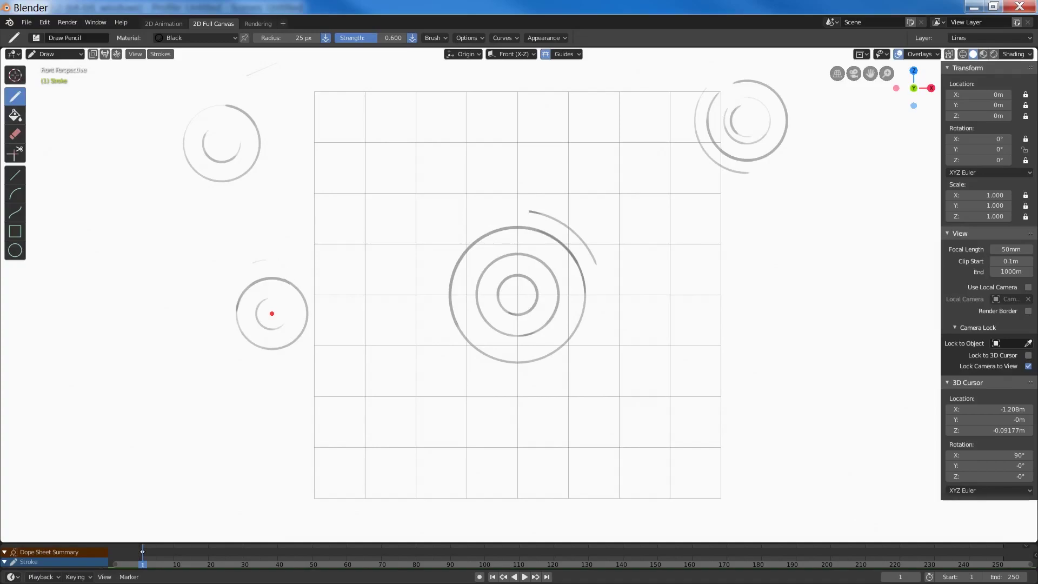
{"action": "left_click_drag", "start_coordinate": [268, 262], "coordinate": [273, 367]}
{"action": "left_click", "coordinate": [19, 136]}
{"action": "mouse_move", "coordinate": [304, 251]}
{"action": "left_mouse_down"}
{"action": "mouse_move", "coordinate": [599, 350]}
{"action": "mouse_move", "coordinate": [781, 178]}
{"action": "left_mouse_up"}
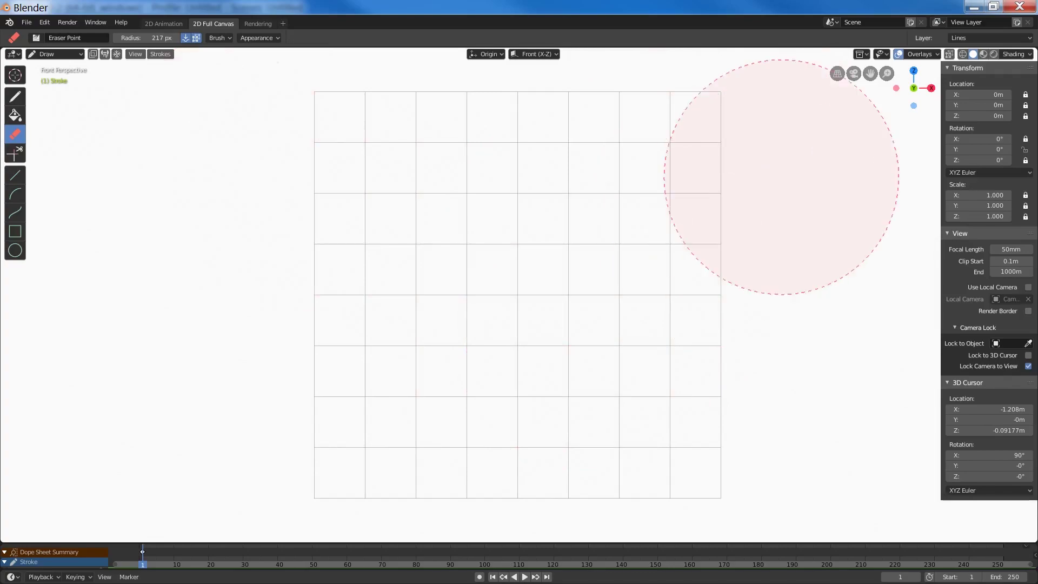
Return to Draw Pencil and review the guide type choices.
{"action": "left_click", "coordinate": [18, 97]}
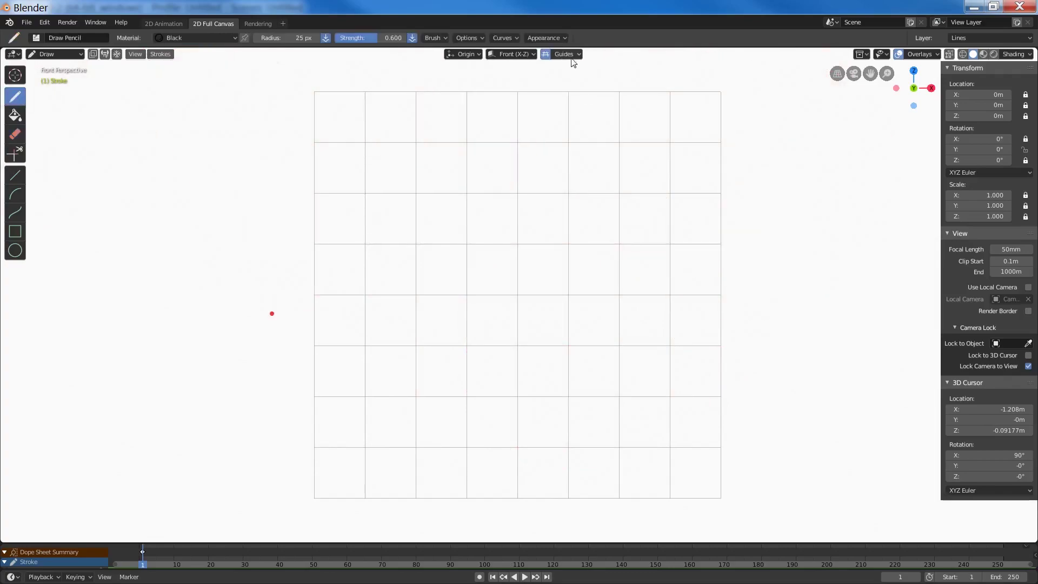
{"action": "left_click", "coordinate": [574, 55]}
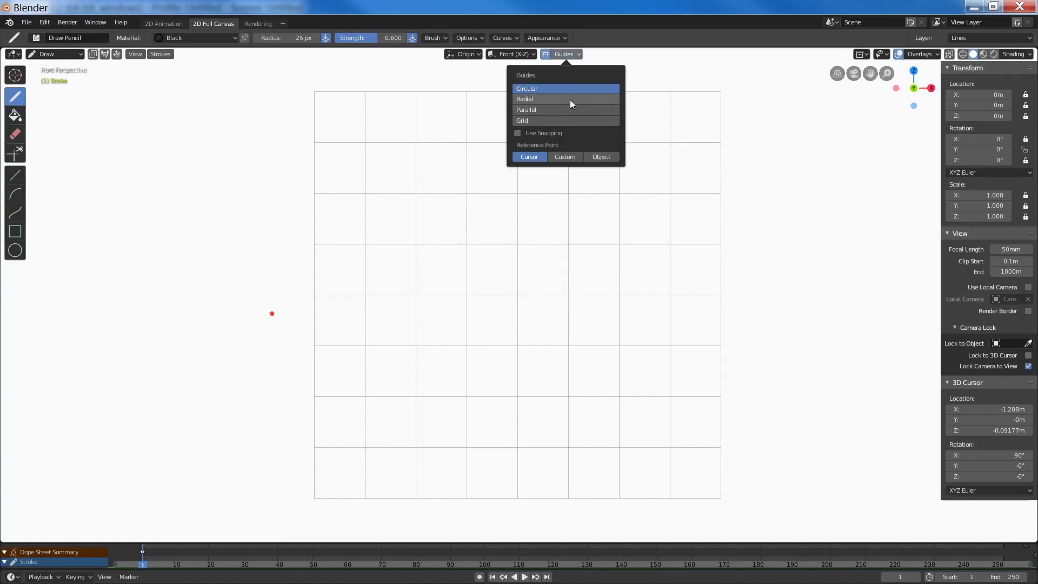
Set the guide to Radial with its vanishing point right of the grid.
{"action": "left_click", "coordinate": [571, 99]}
{"action": "left_click", "coordinate": [15, 75]}
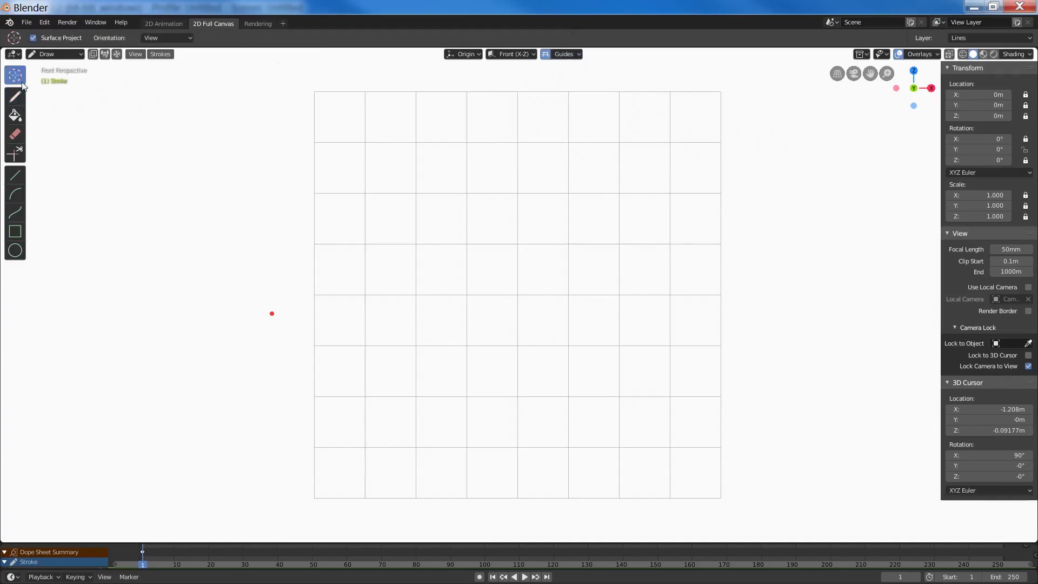
{"action": "left_click", "coordinate": [808, 192]}
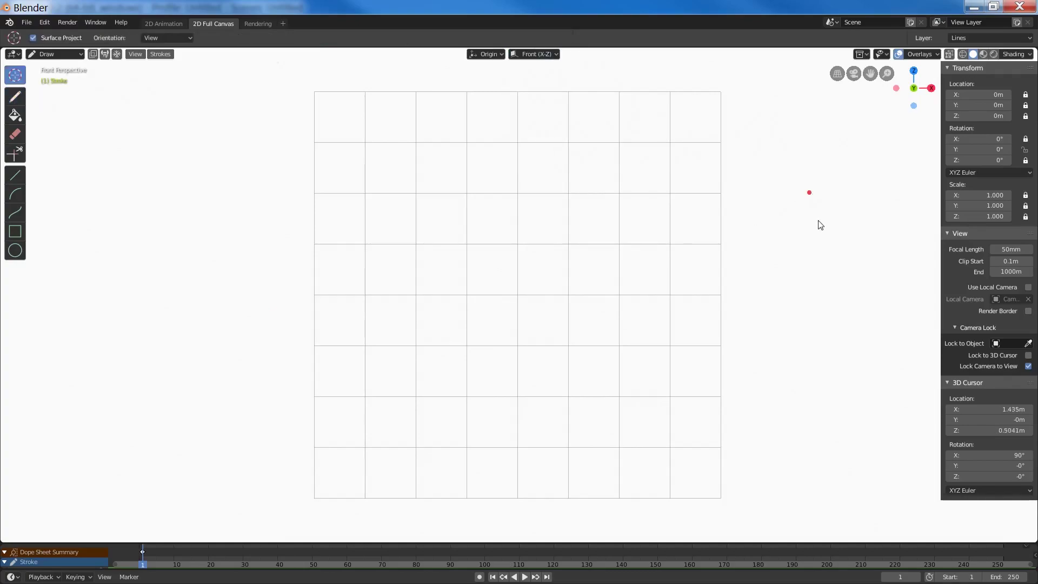
{"action": "left_click", "coordinate": [23, 101]}
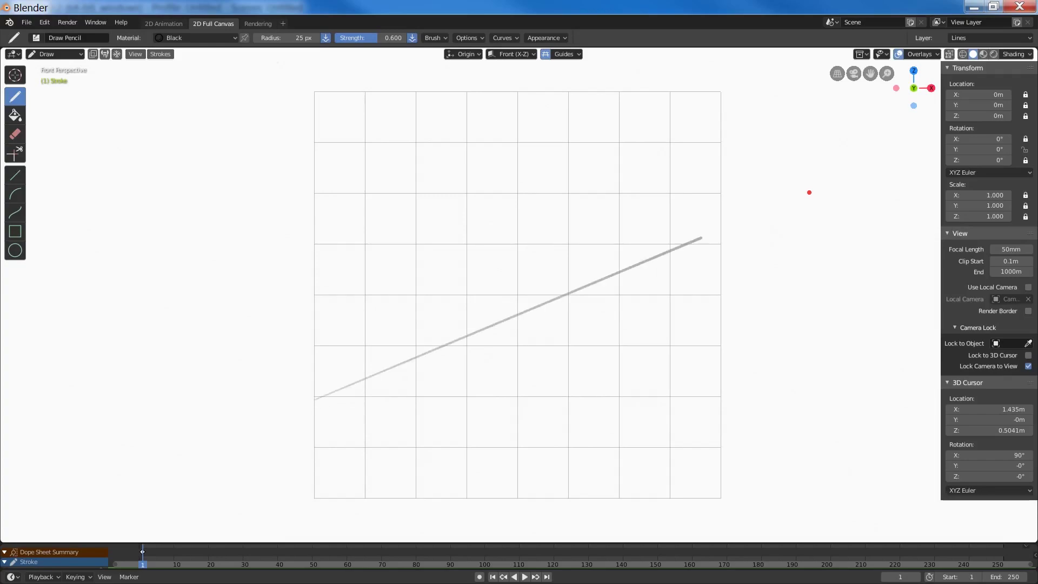
Draw six perspective lines converging on the right vanishing point.
{"action": "left_click_drag", "start_coordinate": [313, 399], "coordinate": [809, 193]}
{"action": "left_click_drag", "start_coordinate": [312, 339], "coordinate": [625, 253]}
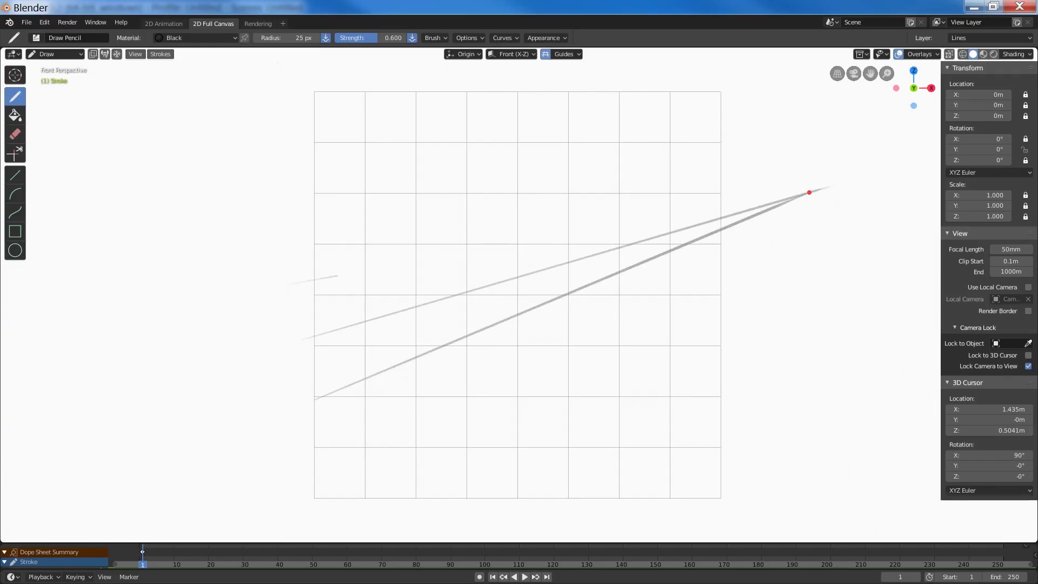
{"action": "left_click_drag", "start_coordinate": [338, 276], "coordinate": [725, 229]}
{"action": "left_click_drag", "start_coordinate": [266, 259], "coordinate": [877, 193]}
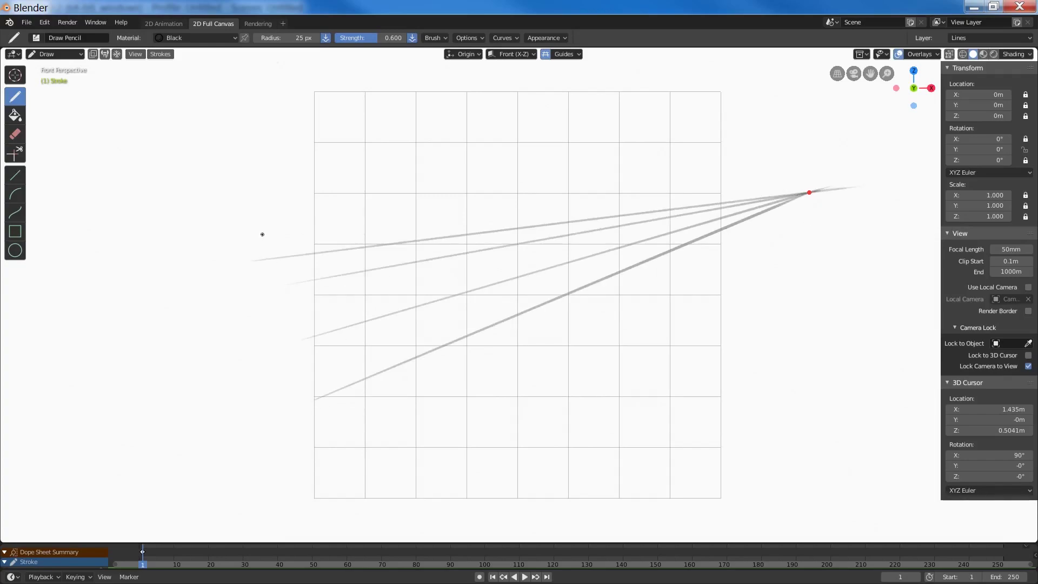
{"action": "left_click_drag", "start_coordinate": [258, 235], "coordinate": [795, 194]}
{"action": "left_click_drag", "start_coordinate": [230, 203], "coordinate": [889, 252]}
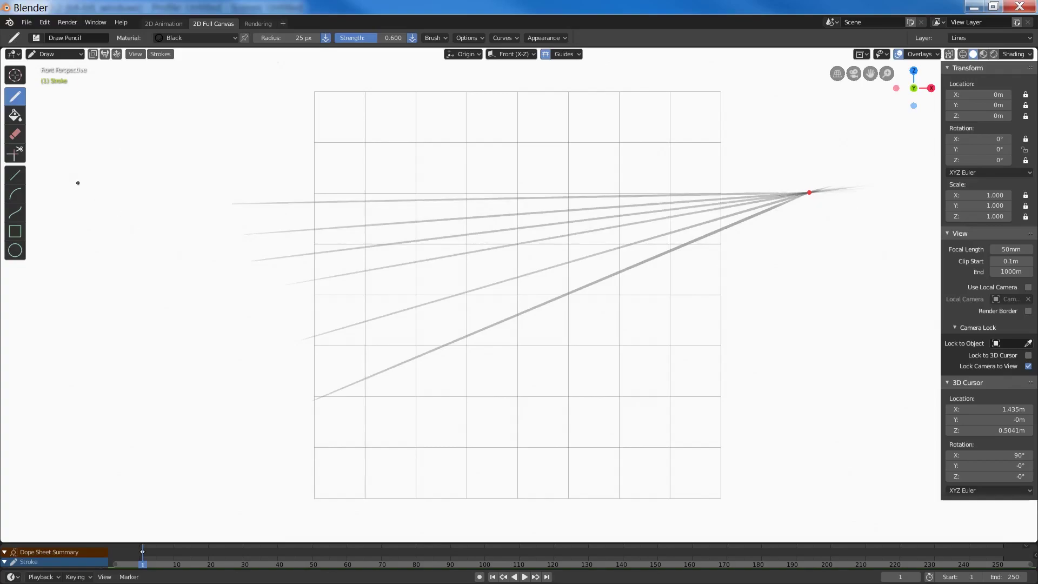
Move the 3D cursor onto the left vanishing point as the radial guide centre.
{"action": "left_click", "coordinate": [14, 76]}
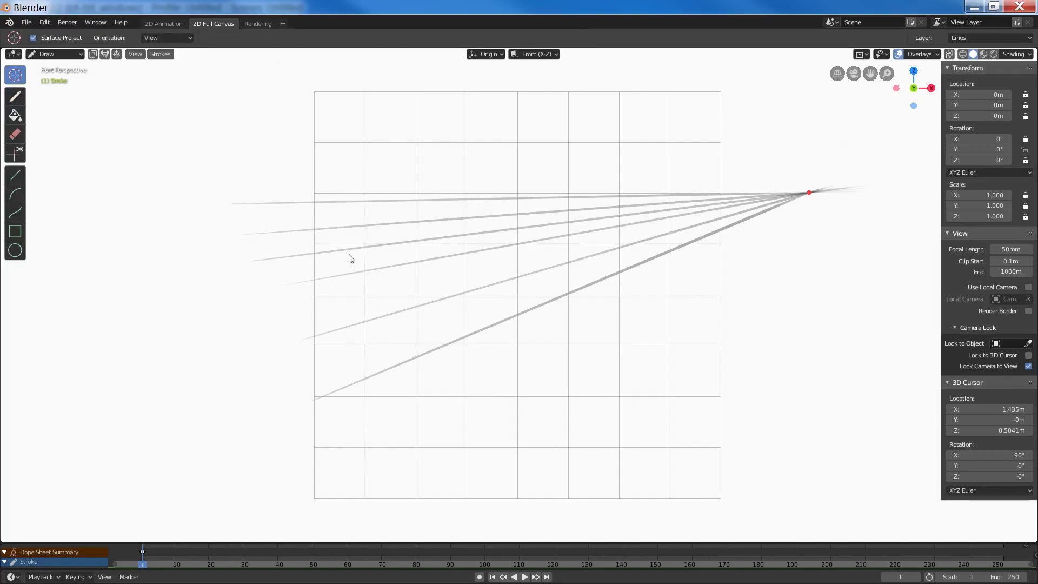
{"action": "left_click", "coordinate": [250, 204]}
{"action": "left_click", "coordinate": [15, 96]}
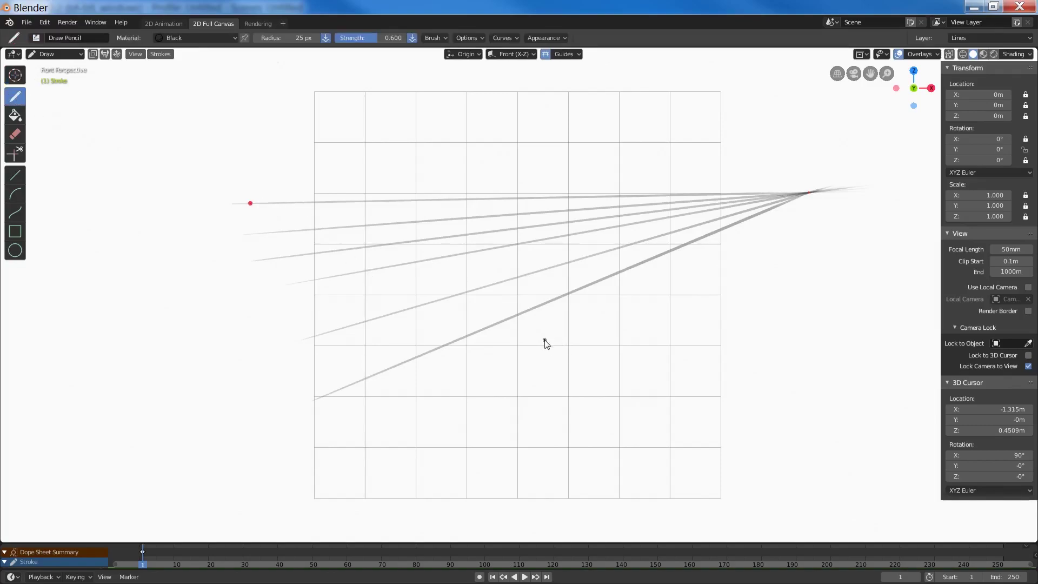
Draw five lines, including the horizon, converging on the left vanishing point.
{"action": "left_click_drag", "start_coordinate": [520, 334], "coordinate": [260, 191]}
{"action": "left_click_drag", "start_coordinate": [629, 290], "coordinate": [256, 204]}
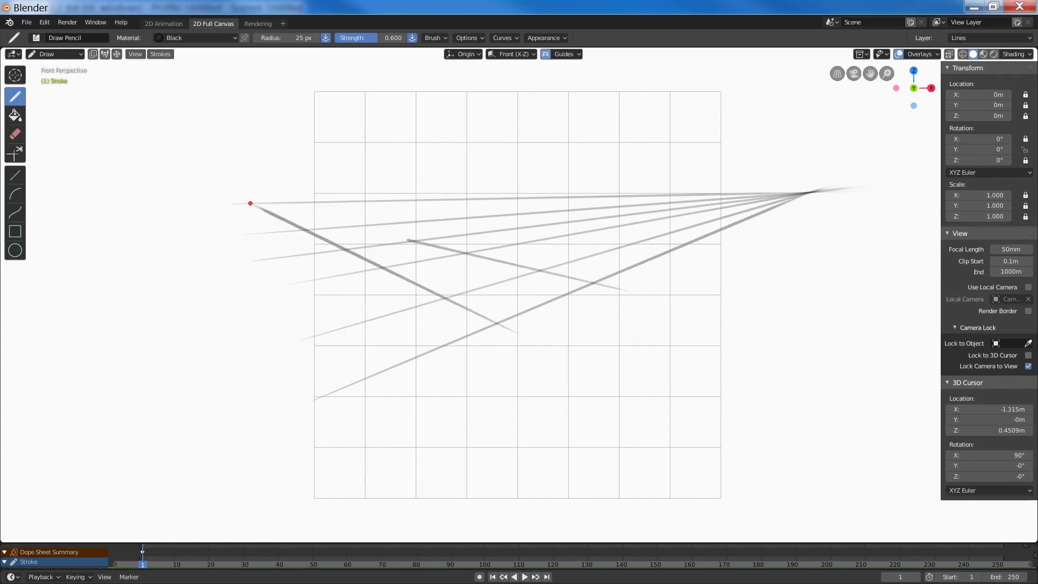
{"action": "left_click_drag", "start_coordinate": [709, 255], "coordinate": [276, 207]}
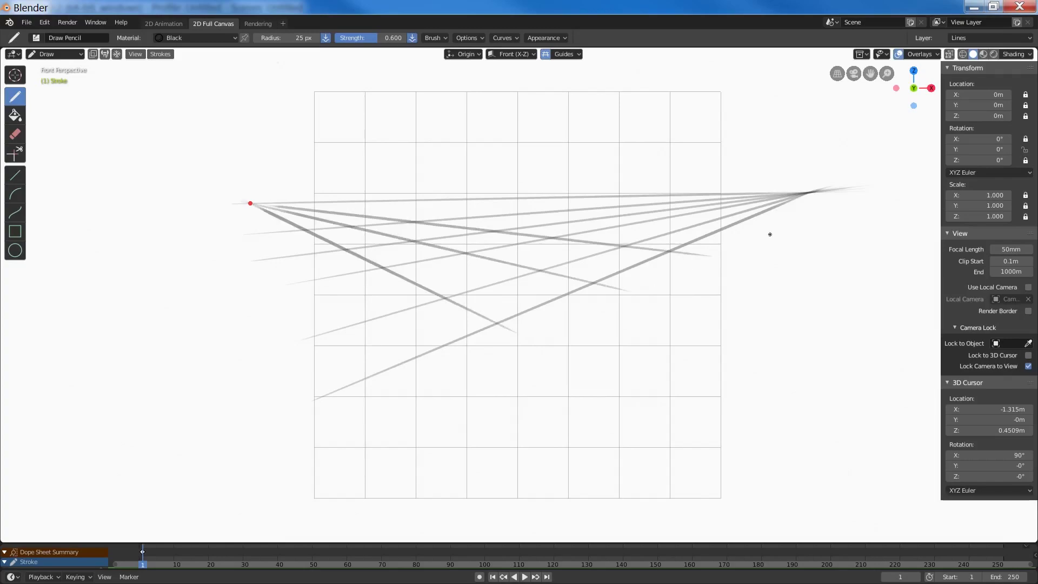
{"action": "left_click_drag", "start_coordinate": [770, 234], "coordinate": [224, 189]}
{"action": "left_click_drag", "start_coordinate": [813, 211], "coordinate": [97, 253]}
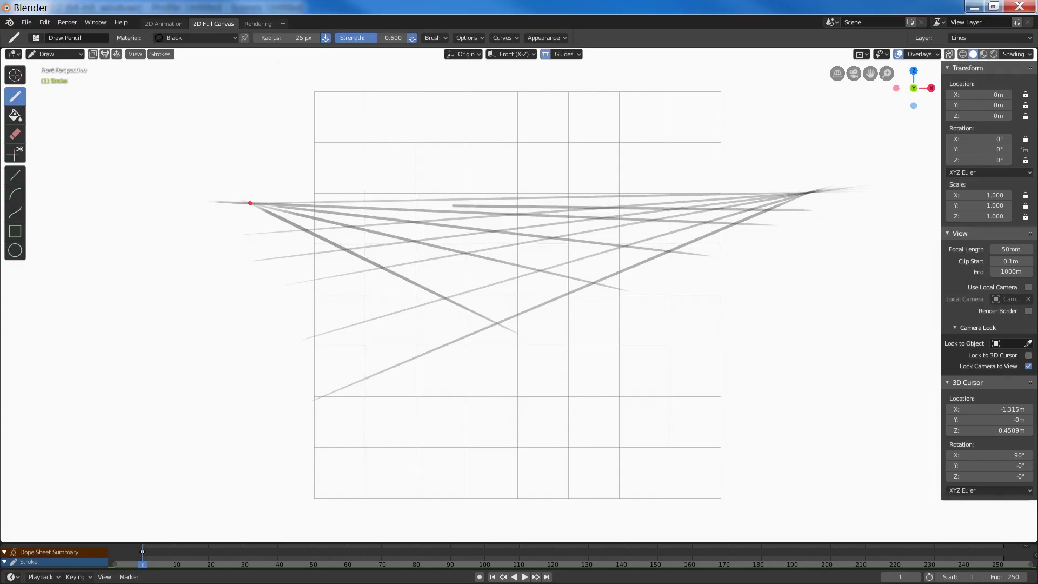
{"action": "left_click", "coordinate": [578, 54]}
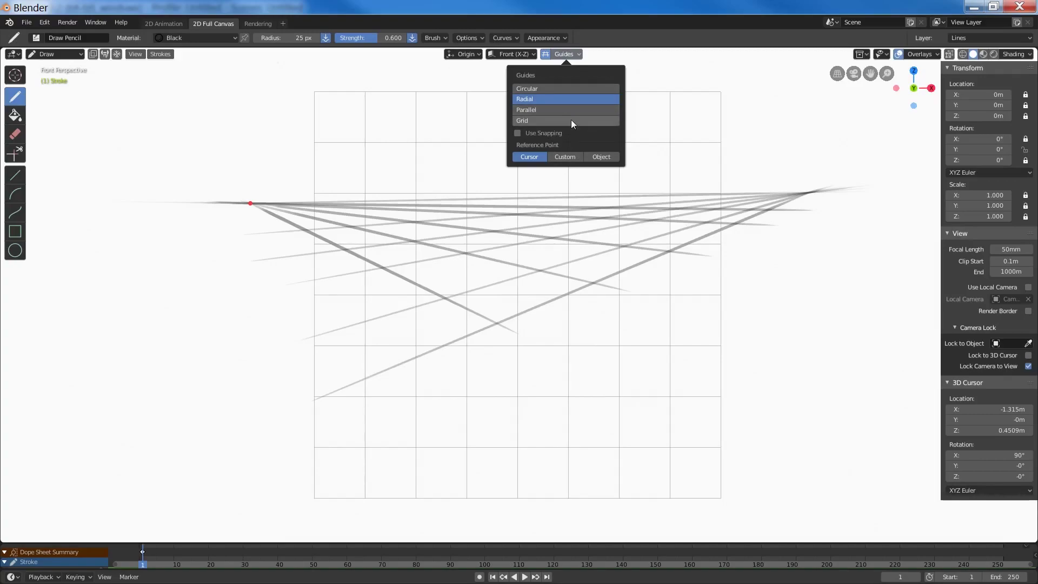
Use Grid guides to draw three vertical box edges rising above the horizon.
{"action": "left_click", "coordinate": [570, 121]}
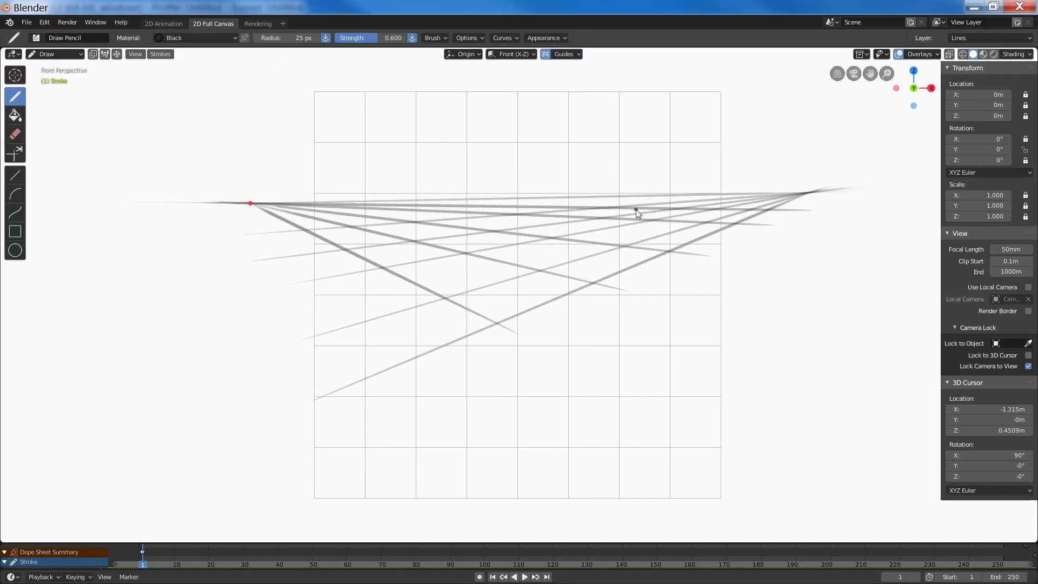
{"action": "left_click_drag", "start_coordinate": [628, 244], "coordinate": [633, 135]}
{"action": "left_click_drag", "start_coordinate": [708, 216], "coordinate": [701, 99]}
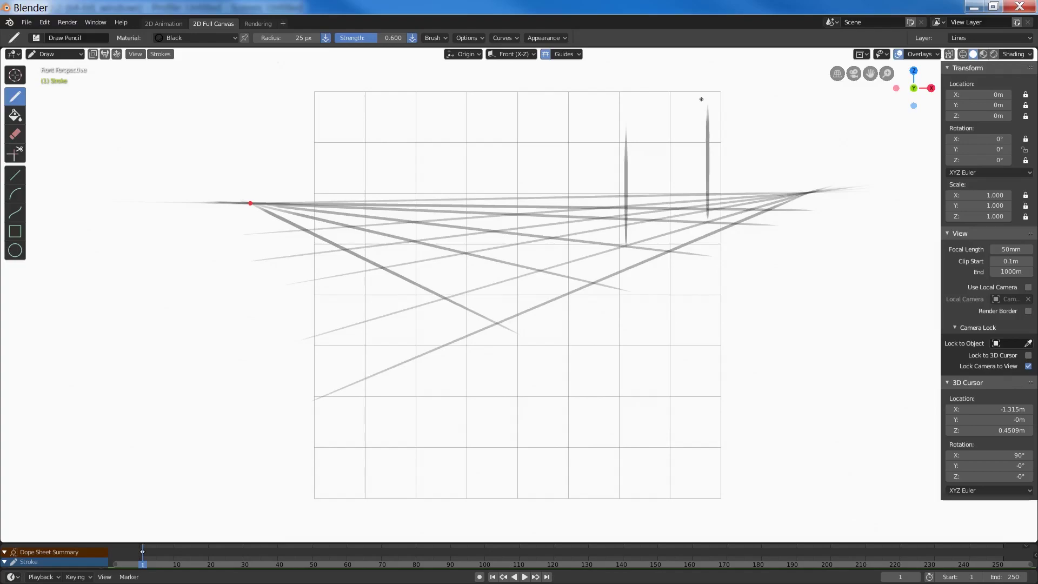
{"action": "left_click_drag", "start_coordinate": [556, 235], "coordinate": [556, 123]}
{"action": "left_click", "coordinate": [15, 73]}
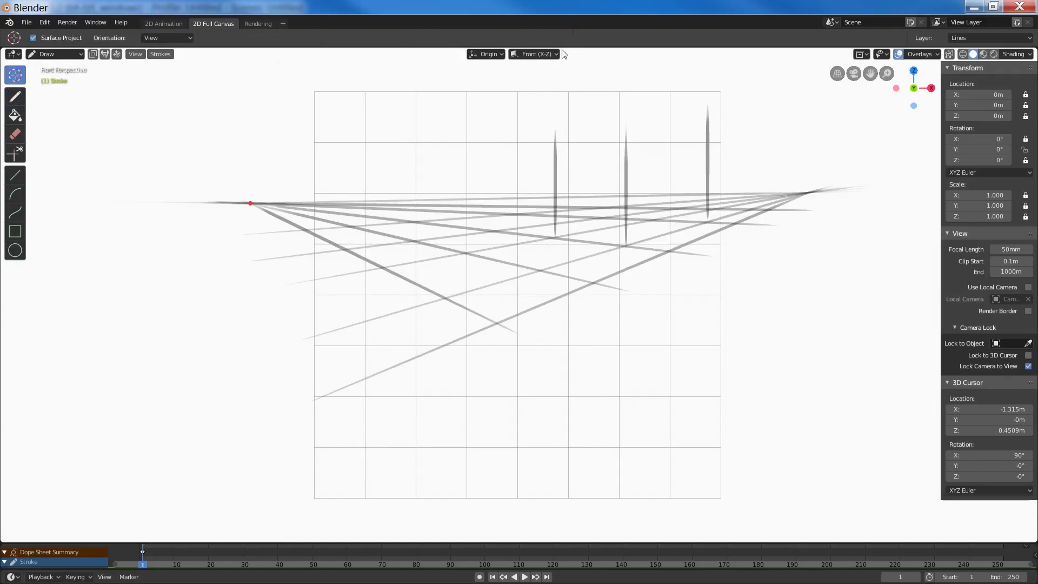
{"action": "key", "text": "d"}
Return guides to Radial and draw the box top edge toward the left vanishing point.
{"action": "left_click", "coordinate": [564, 54]}
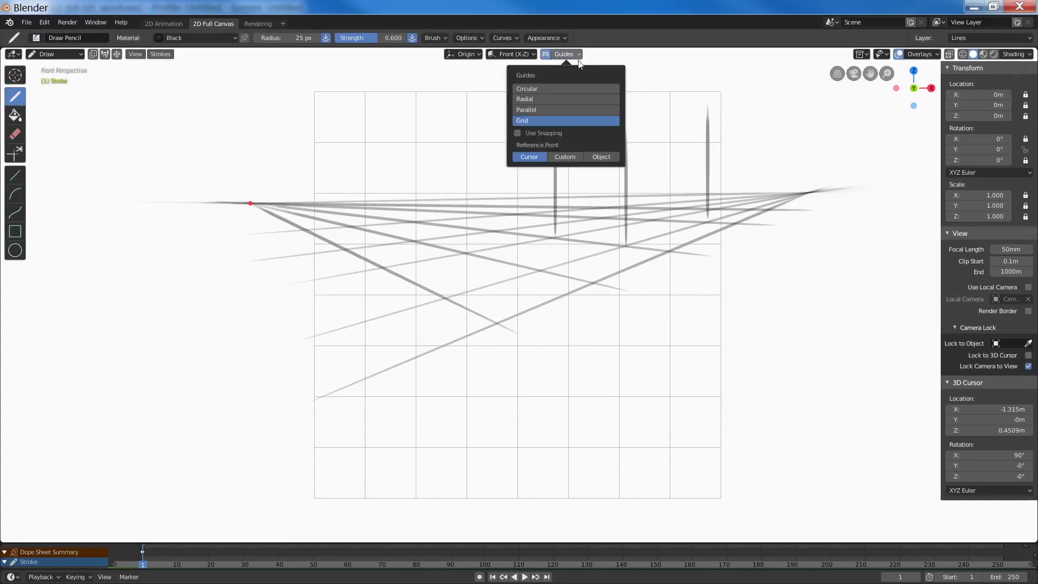
{"action": "left_click", "coordinate": [554, 100]}
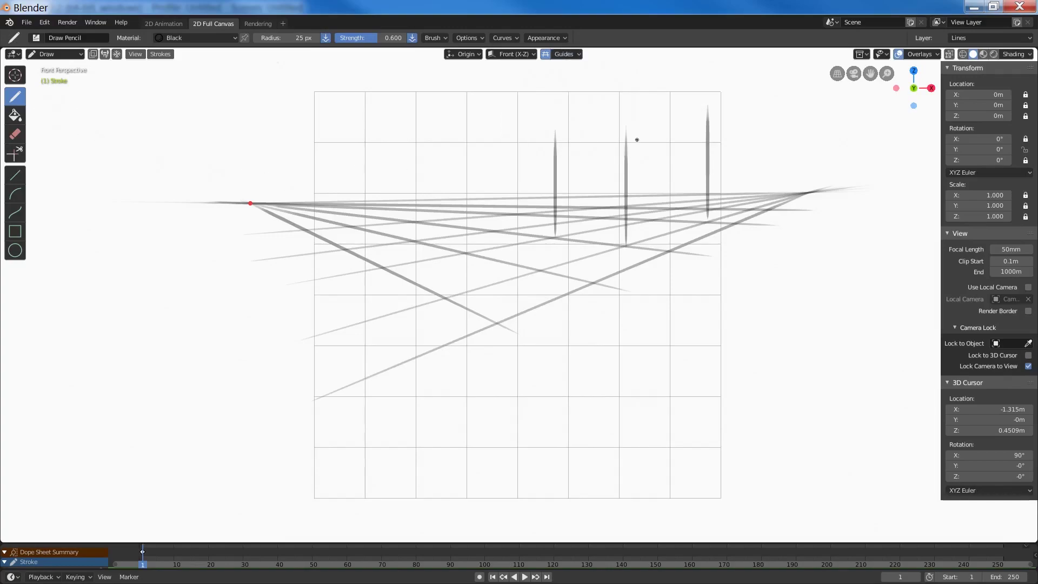
{"action": "left_click_drag", "start_coordinate": [630, 136], "coordinate": [552, 156]}
Recentre the guide on the right vanishing point and draw top and bottom edges toward it.
{"action": "left_click", "coordinate": [14, 75]}
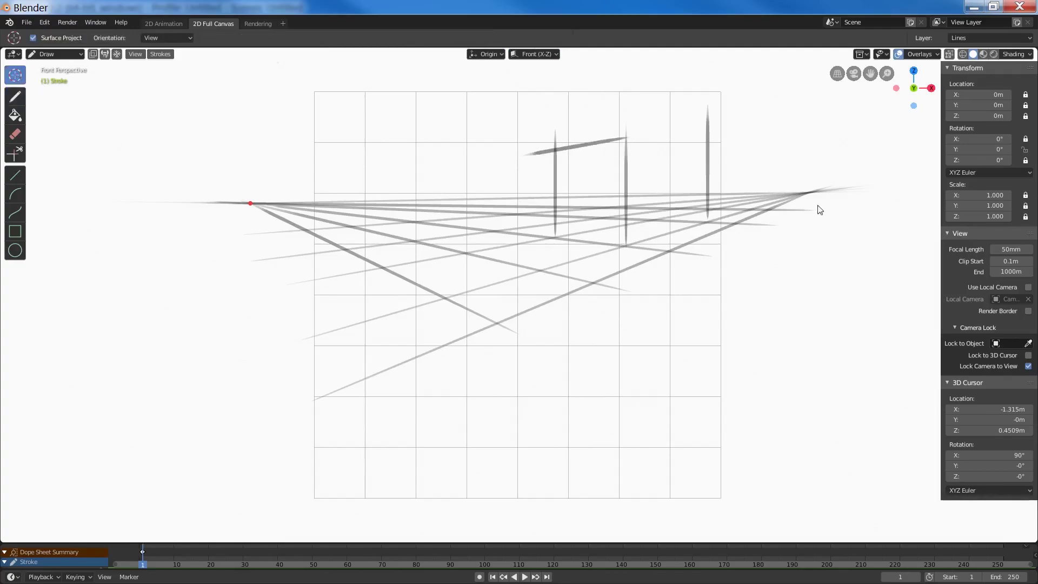
{"action": "left_click", "coordinate": [811, 192]}
{"action": "key", "text": "d"}
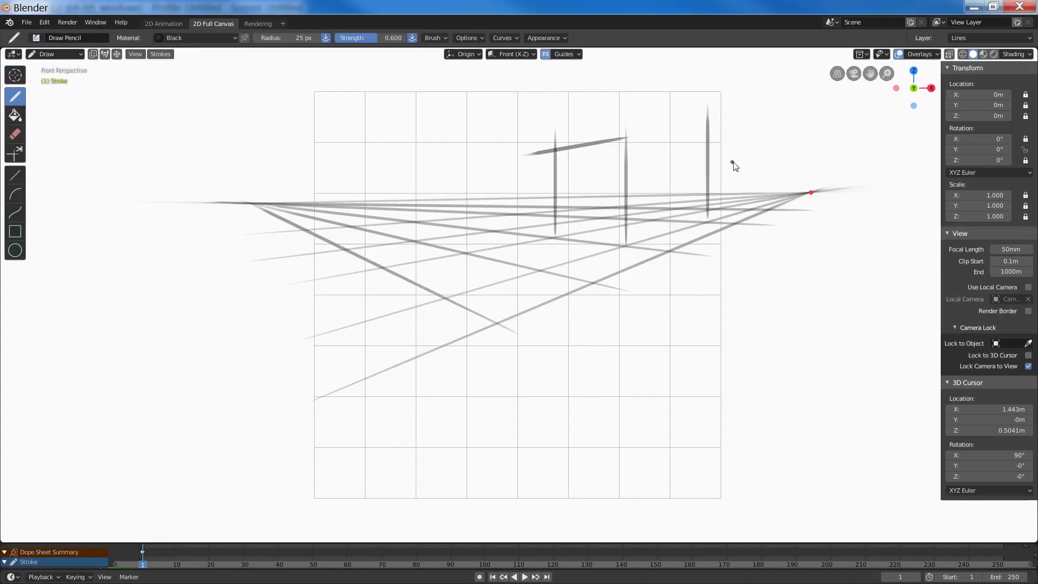
{"action": "left_click_drag", "start_coordinate": [625, 138], "coordinate": [789, 181]}
{"action": "left_click_drag", "start_coordinate": [635, 244], "coordinate": [719, 220]}
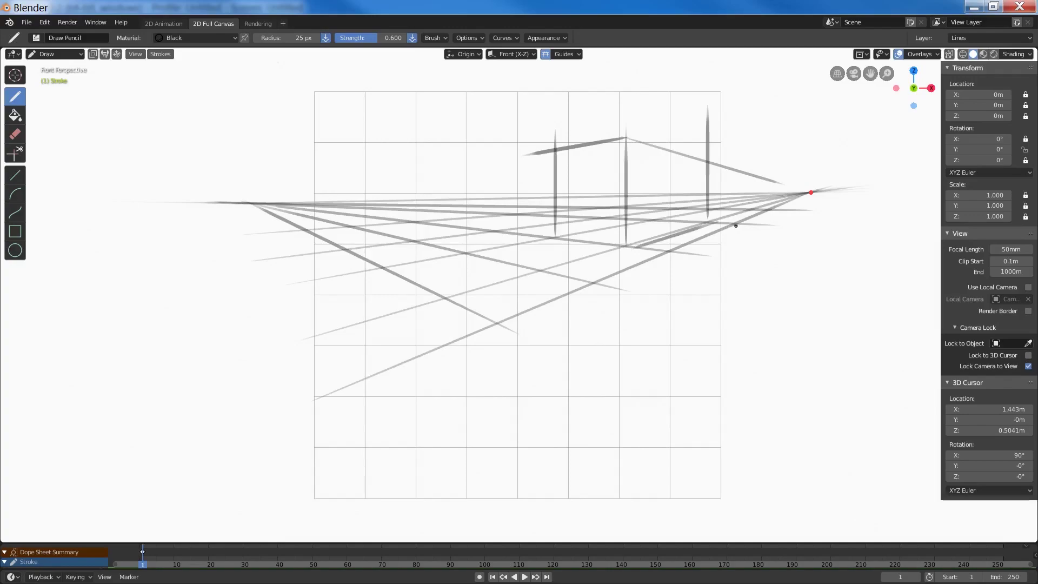
{"action": "left_click", "coordinate": [580, 55]}
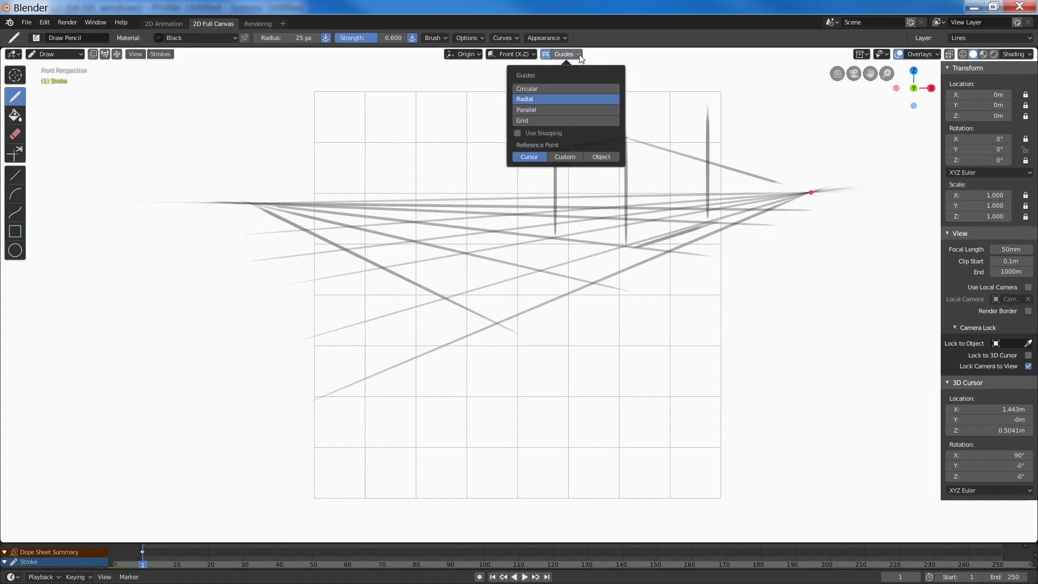
Use Parallel guides at 0° to draw six long horizontal lines across the canvas.
{"action": "left_click", "coordinate": [565, 109]}
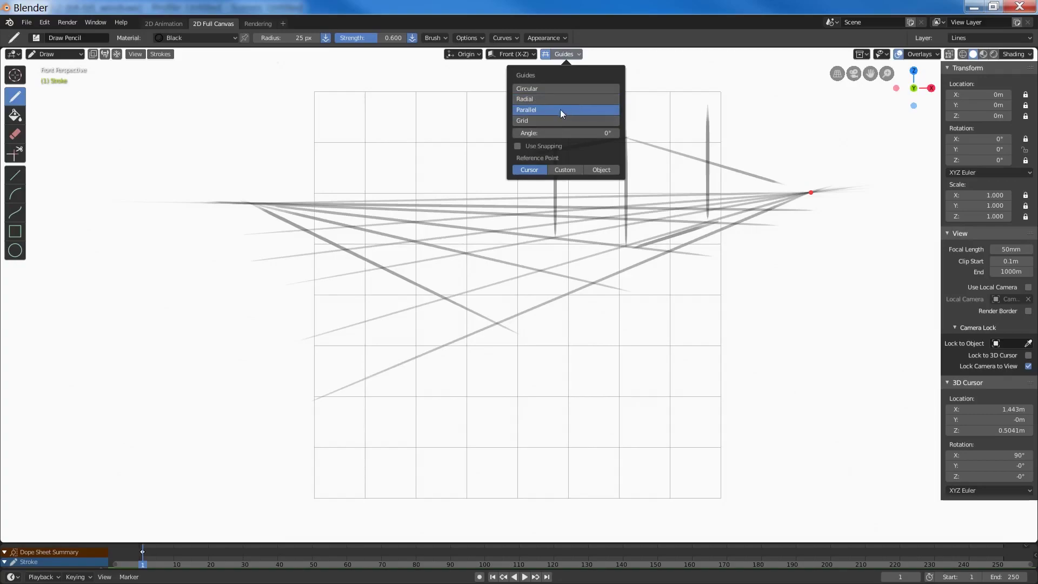
{"action": "left_click_drag", "start_coordinate": [423, 397], "coordinate": [748, 397]}
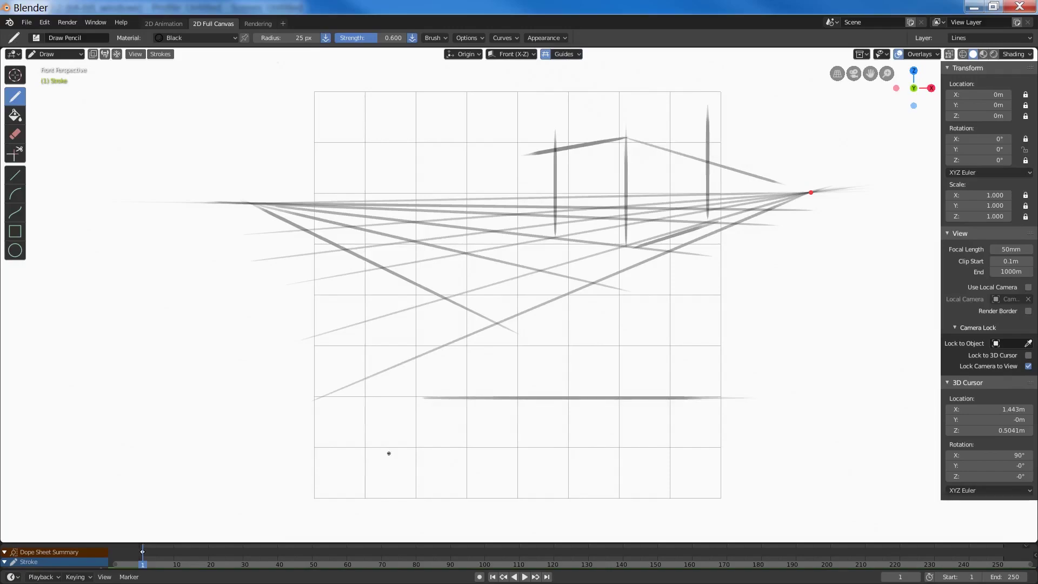
{"action": "left_click_drag", "start_coordinate": [326, 445], "coordinate": [767, 444]}
{"action": "left_click_drag", "start_coordinate": [235, 373], "coordinate": [763, 373]}
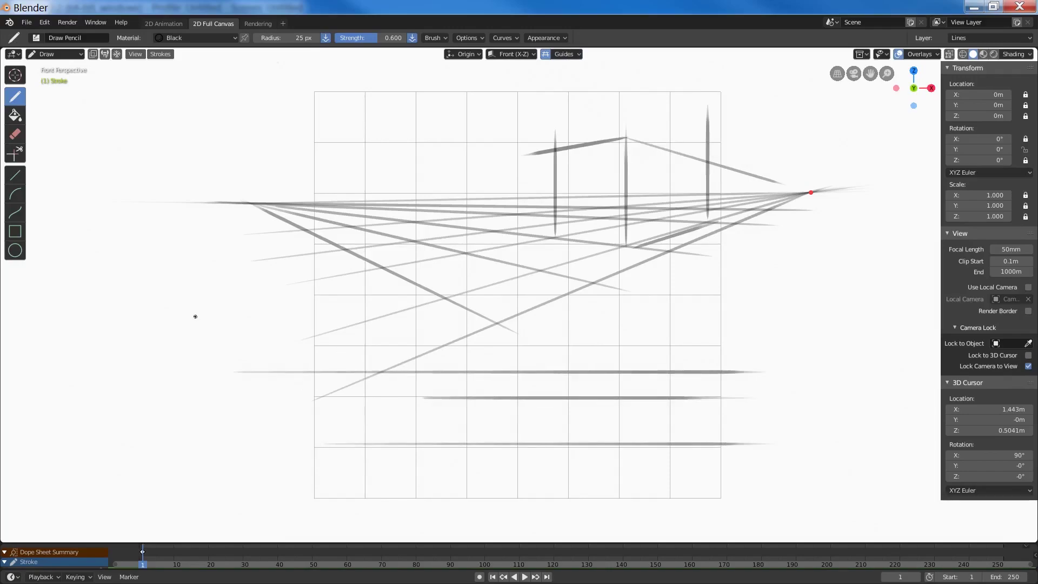
{"action": "left_click_drag", "start_coordinate": [195, 317], "coordinate": [828, 317]}
{"action": "left_click_drag", "start_coordinate": [229, 261], "coordinate": [804, 261]}
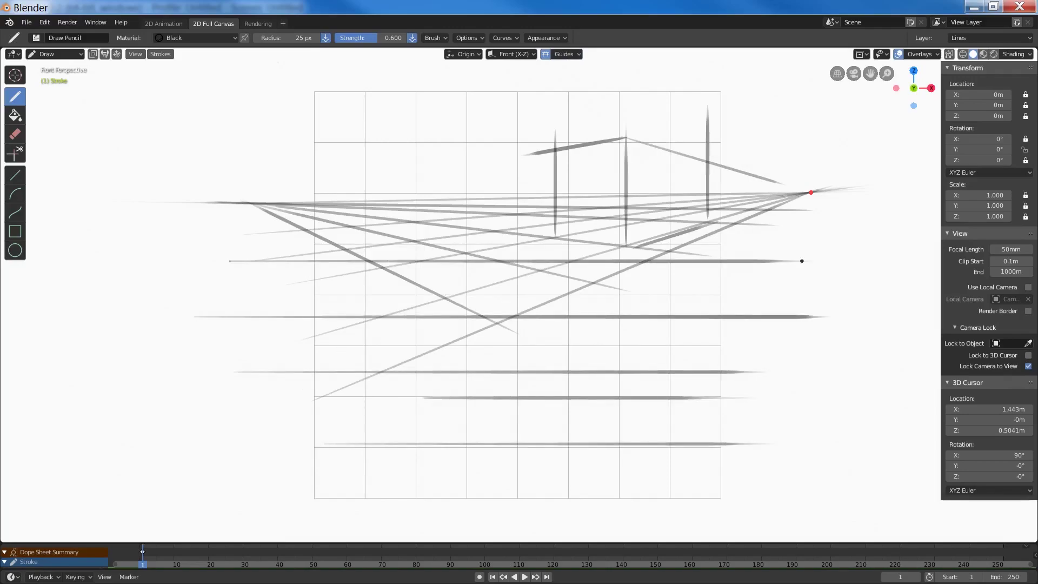
{"action": "left_click_drag", "start_coordinate": [203, 132], "coordinate": [801, 132]}
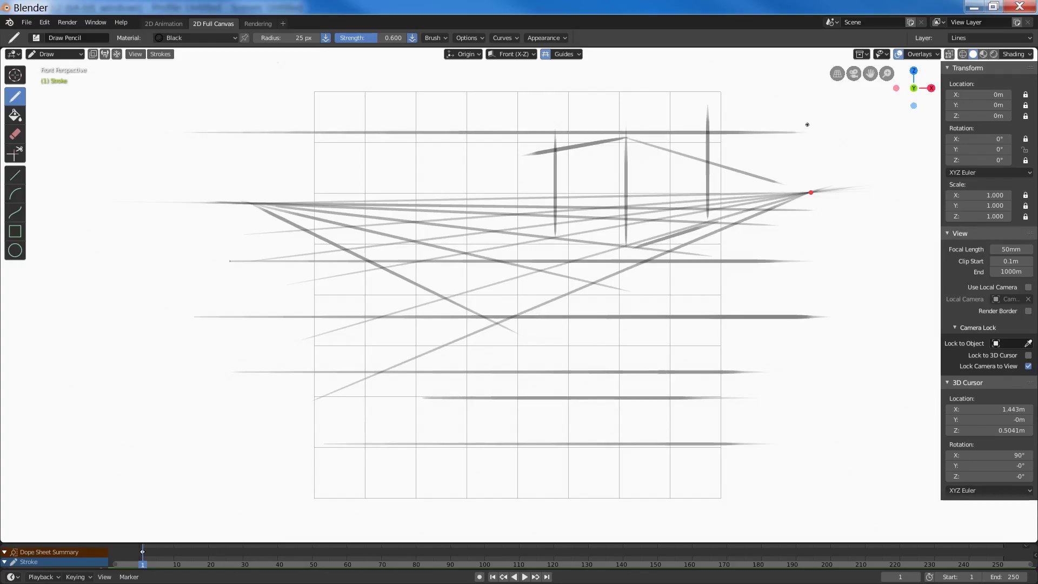